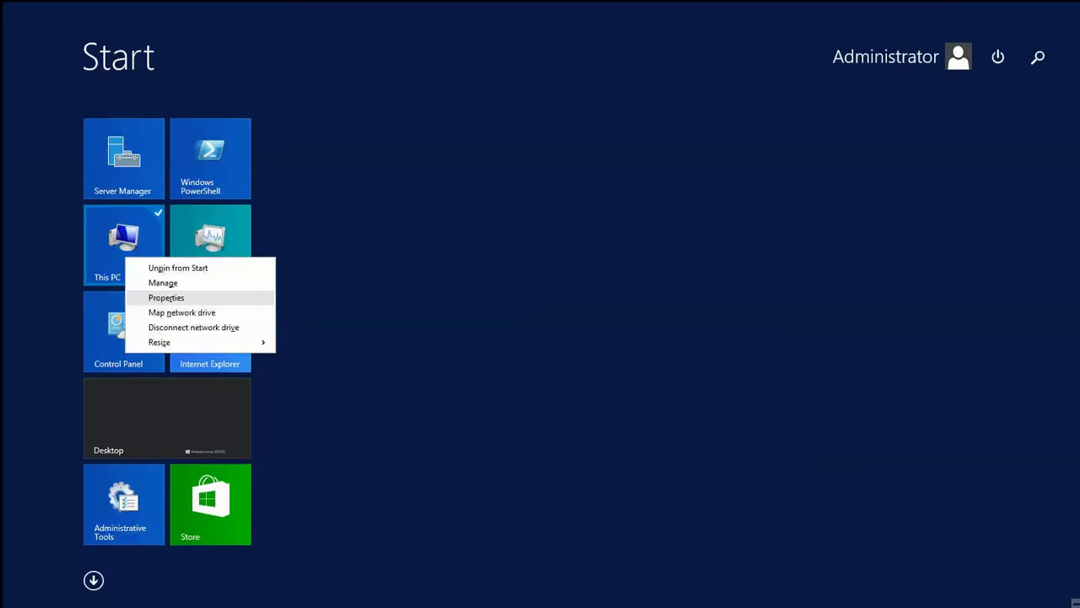
Step: Open System Properties for This PC, showing Exchange2013 in workgroup QQ
{"action": "key", "text": "Return"}
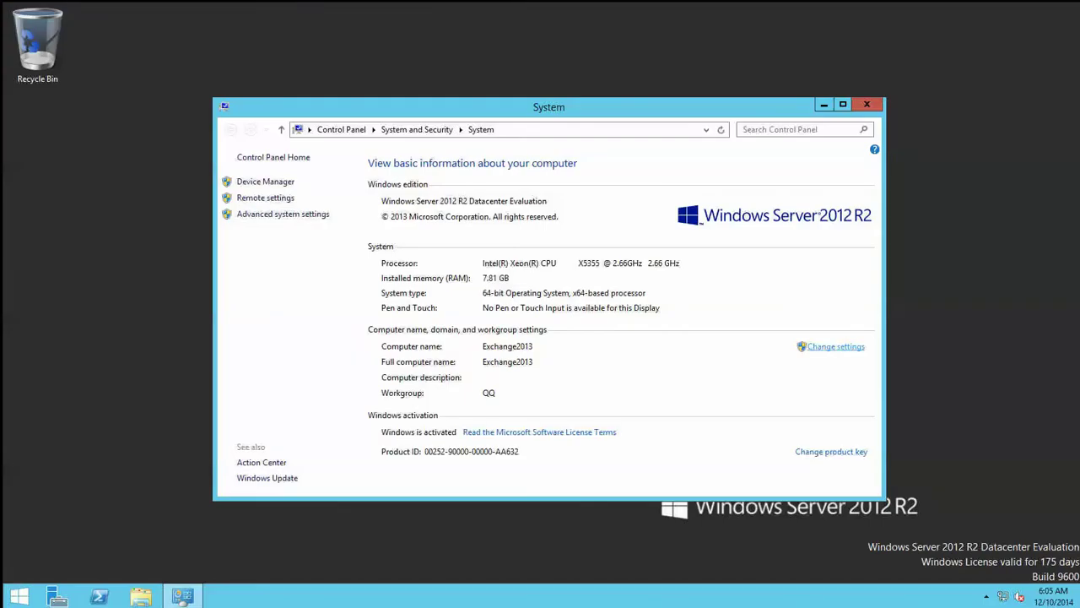
{"action": "left_click", "coordinate": [836, 346]}
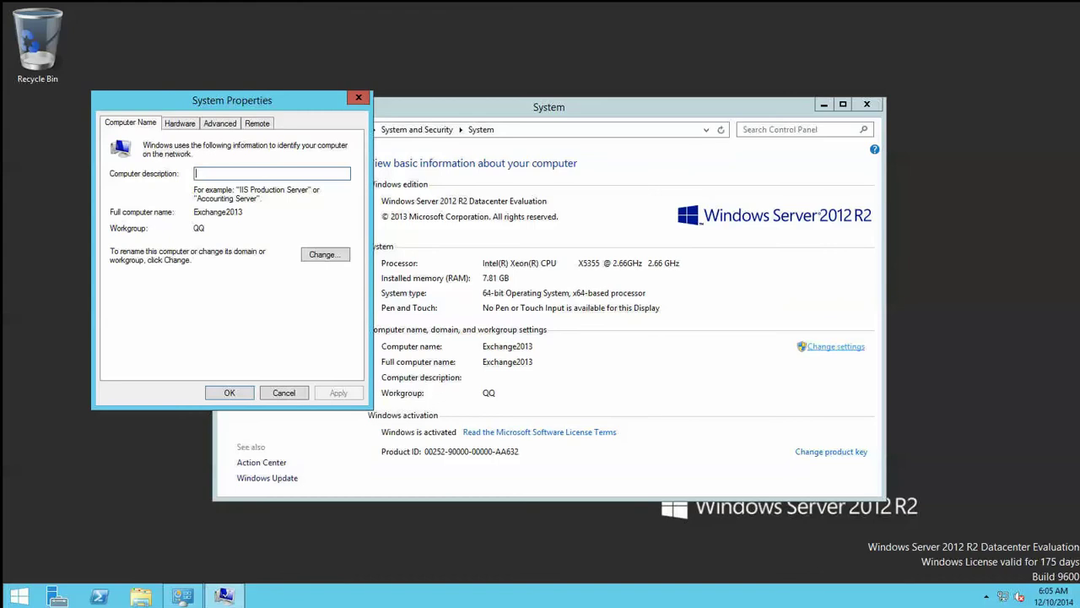
Step: Choose Domain as the membership type for Exchange2013, then switch to the Start screen
{"action": "left_click", "coordinate": [325, 254]}
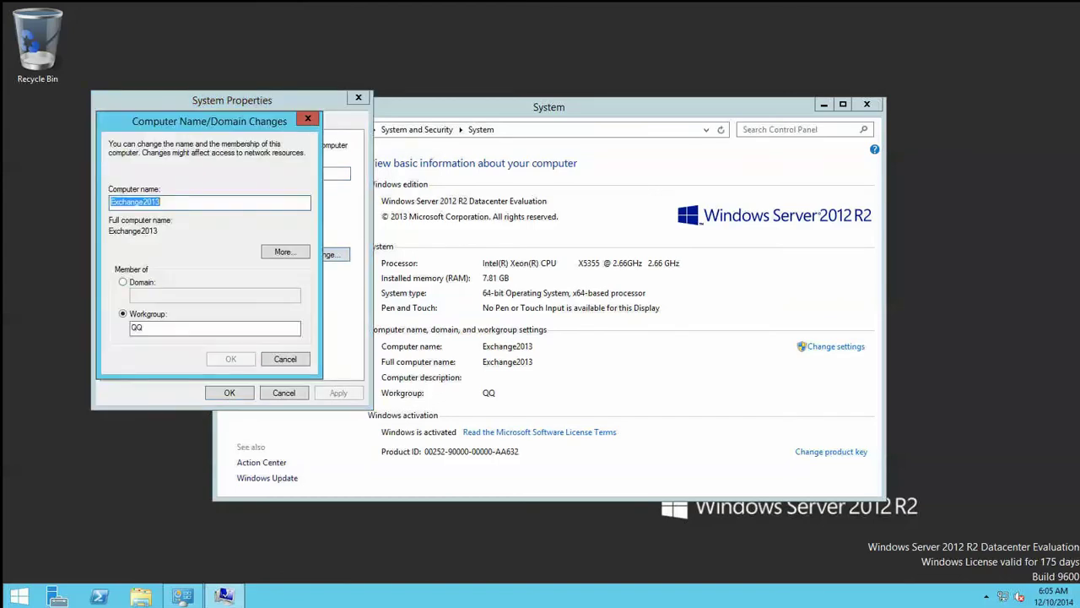
{"action": "key", "text": "alt+d"}
{"action": "key", "text": "super"}
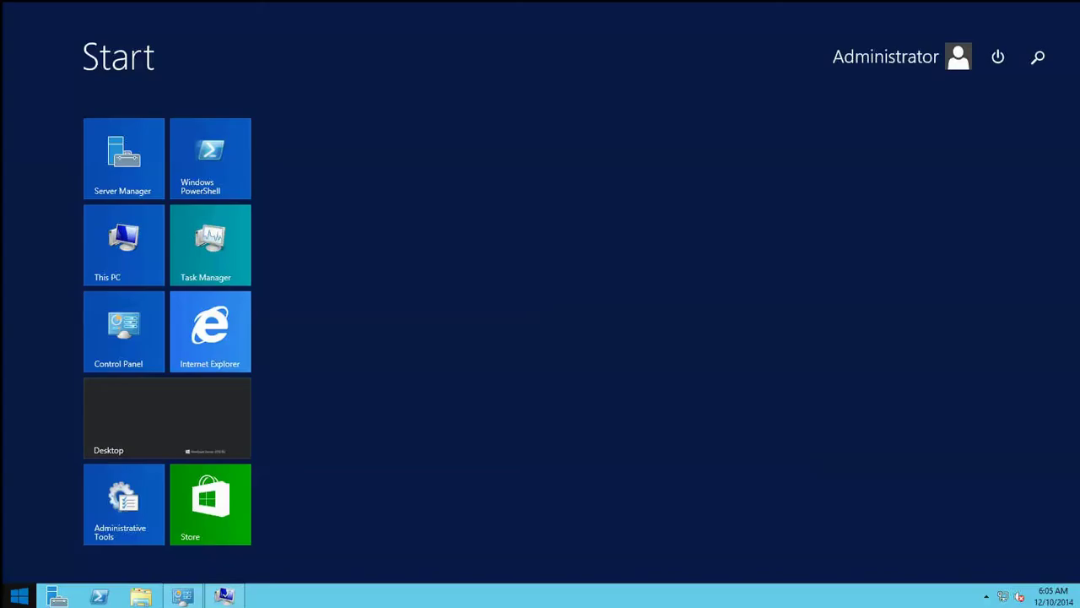
Step: Ping sumbria.com from cmd, confirming 4 replies from 50.50.50.50 with 0% loss, then close it
{"action": "key", "text": "super+r"}
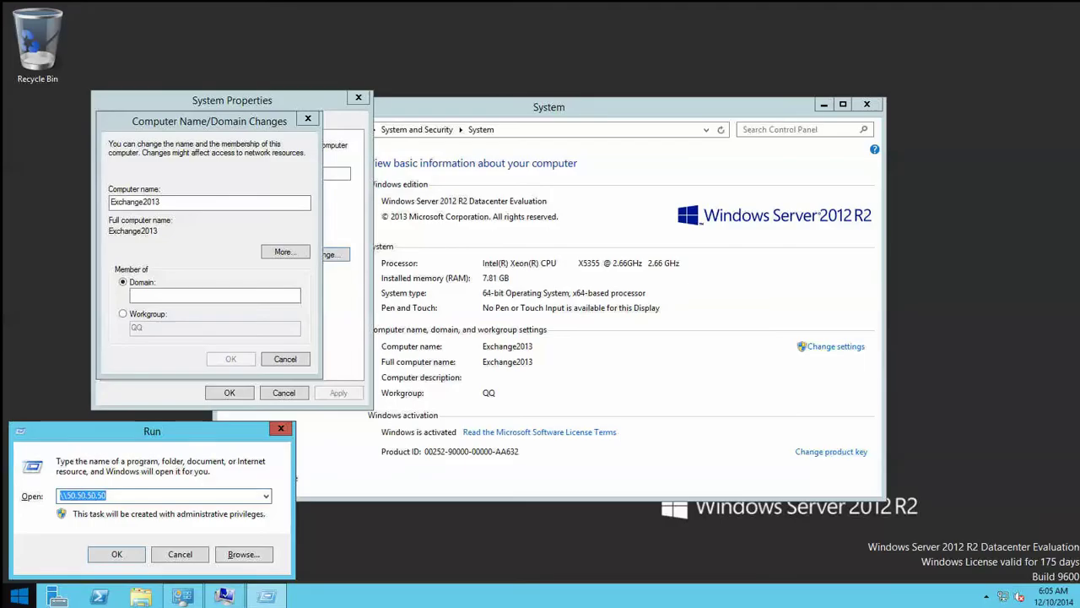
{"action": "type", "text": "cmd"}
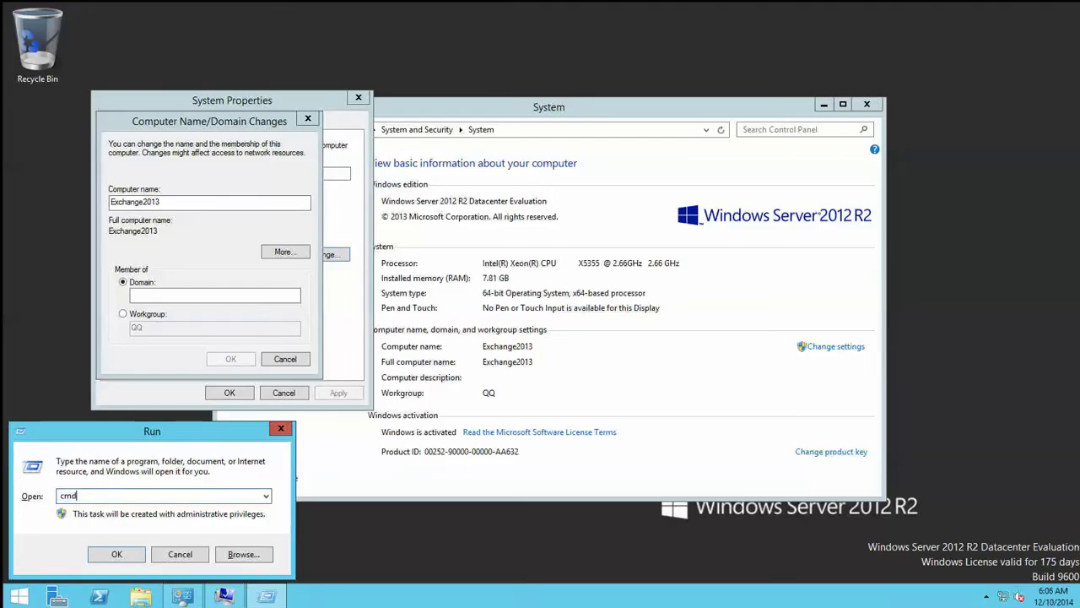
{"action": "key", "text": "Return"}
{"action": "type", "text": "ping sumbria.com"}
{"action": "key", "text": "Return"}
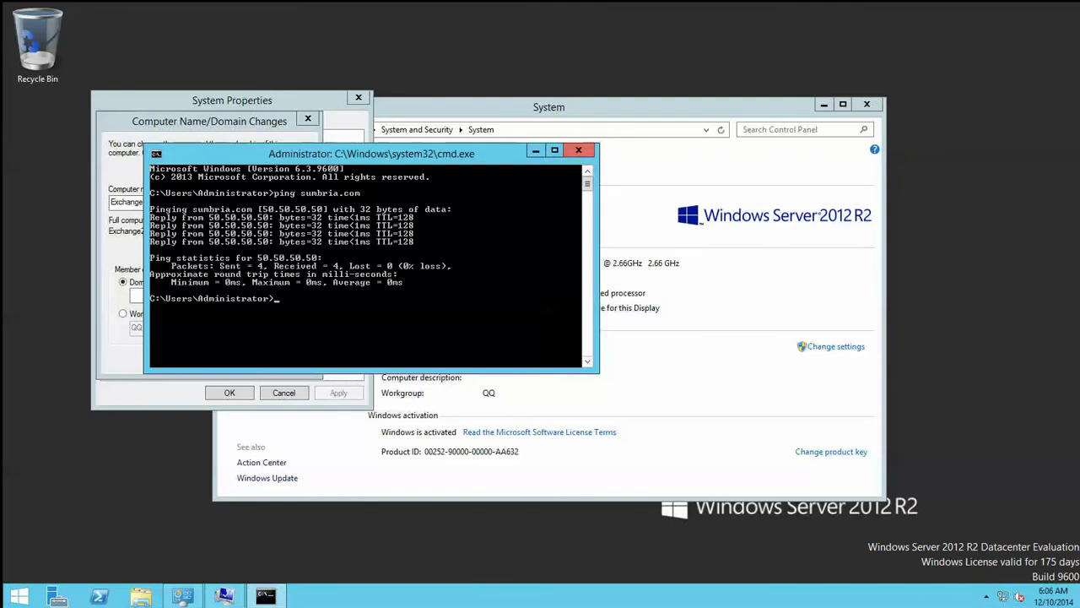
{"action": "left_click", "coordinate": [578, 151]}
{"action": "left_click", "coordinate": [214, 294]}
{"action": "type", "text": "s"}
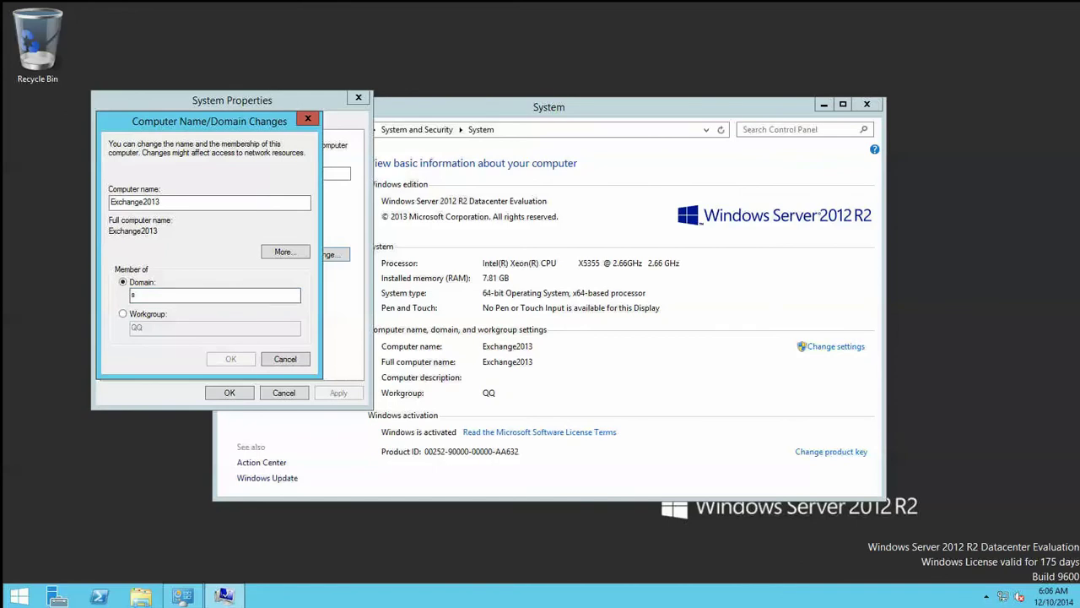
{"action": "type", "text": "umbria"}
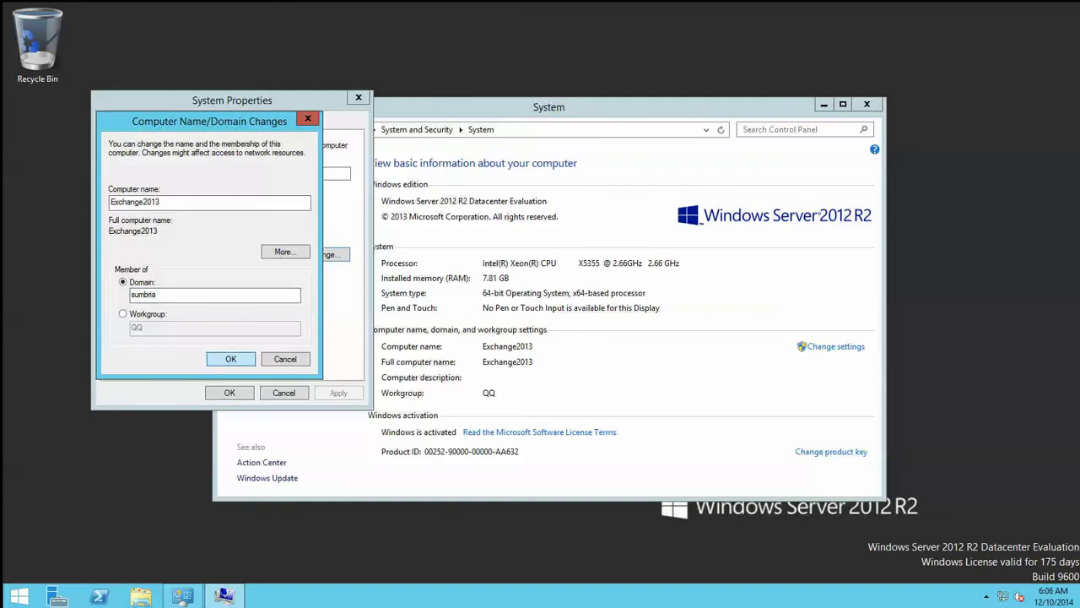
{"action": "key", "text": "Return"}
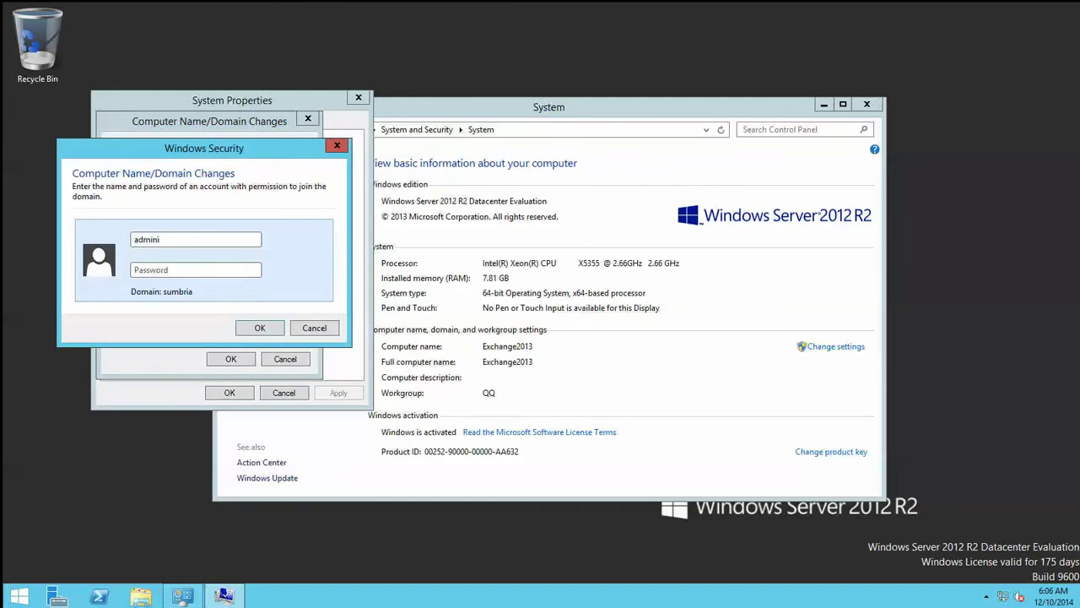
Step: Enter the domain administrator's password and submit the join credentials
{"action": "key", "text": "Tab"}
{"action": "type", "text": "Password"}
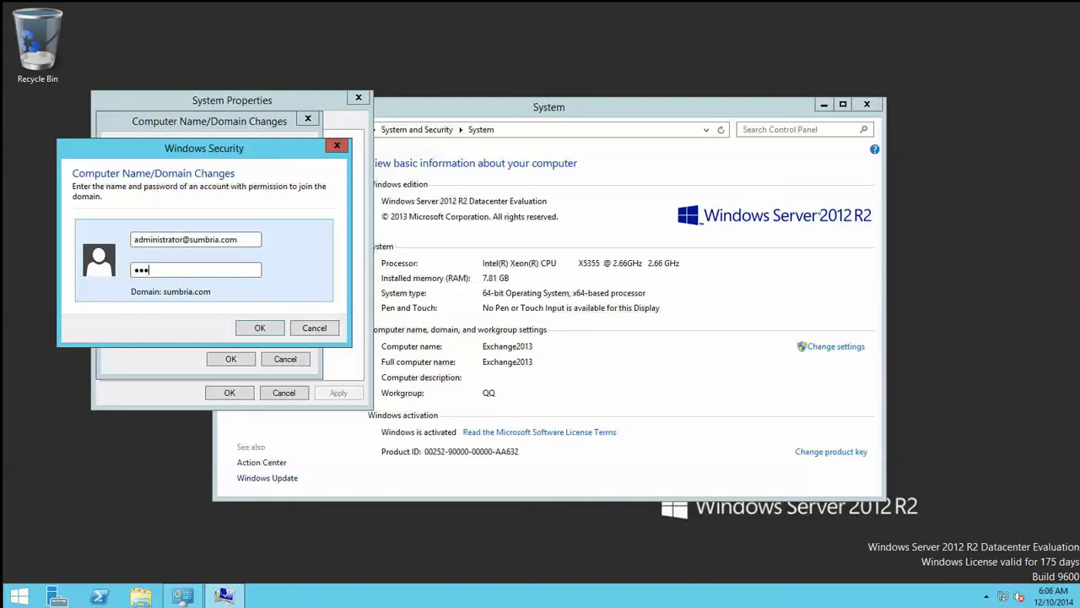
{"action": "type", "text": "1234"}
{"action": "key", "text": "Return"}
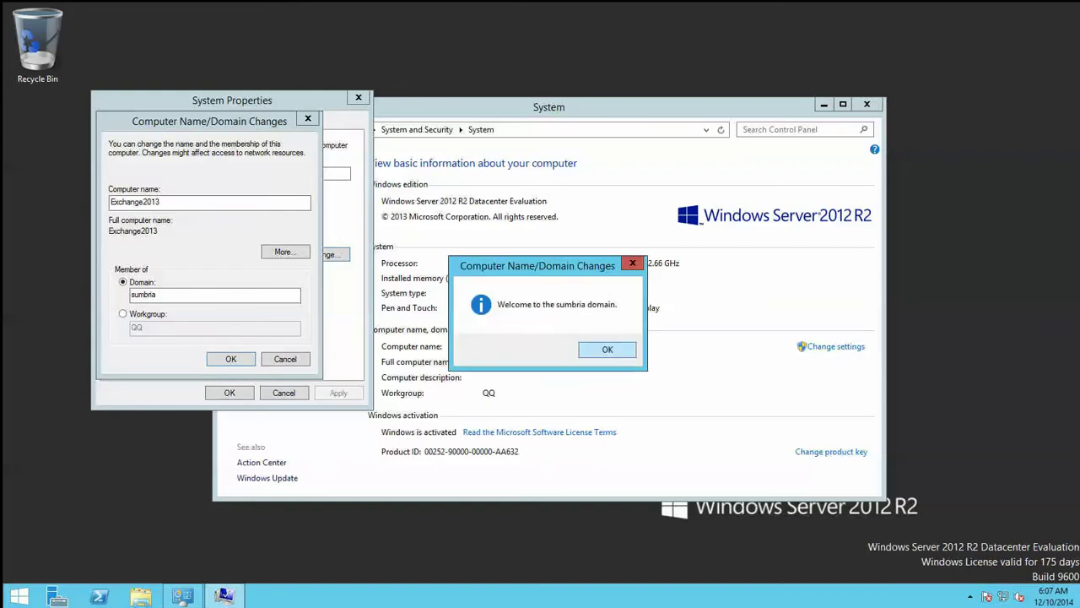
Step: Acknowledge the welcome and restart notices, close System Properties, and restart the server now
{"action": "left_click", "coordinate": [628, 353]}
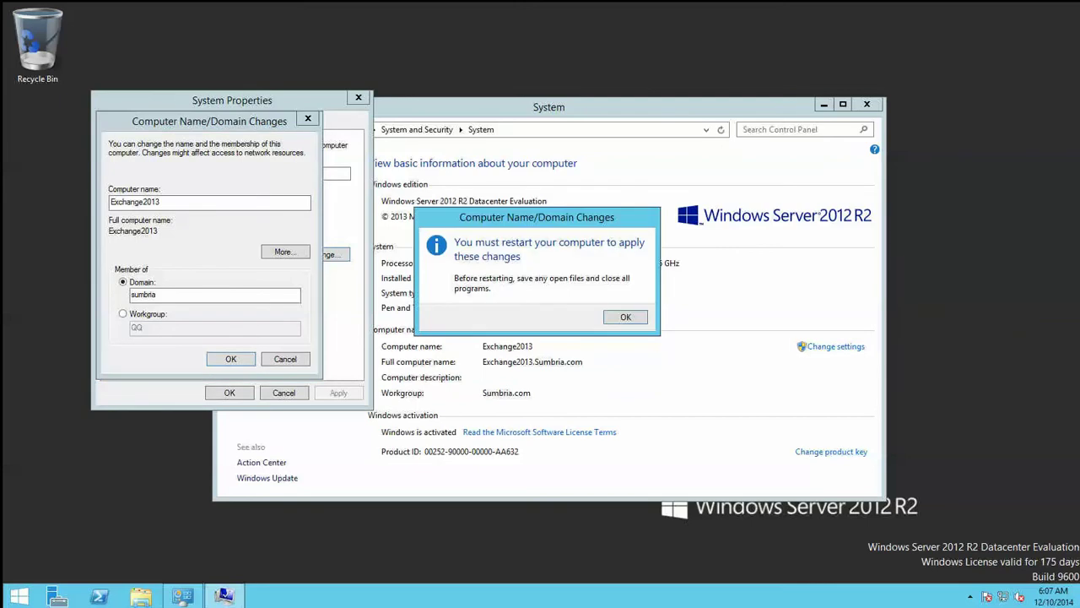
{"action": "key", "text": "Return"}
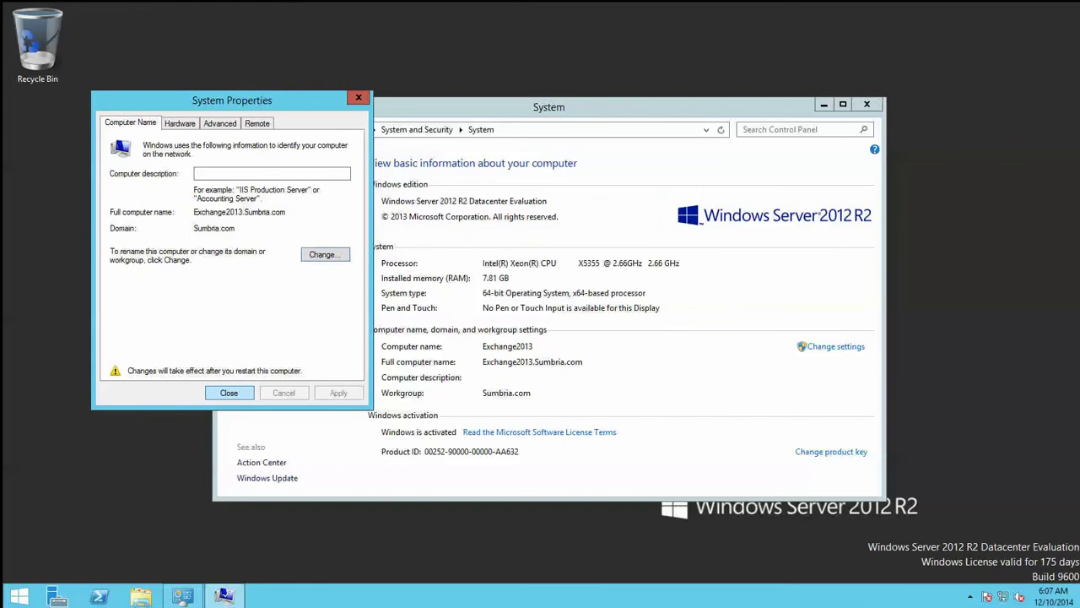
{"action": "key", "text": "Return"}
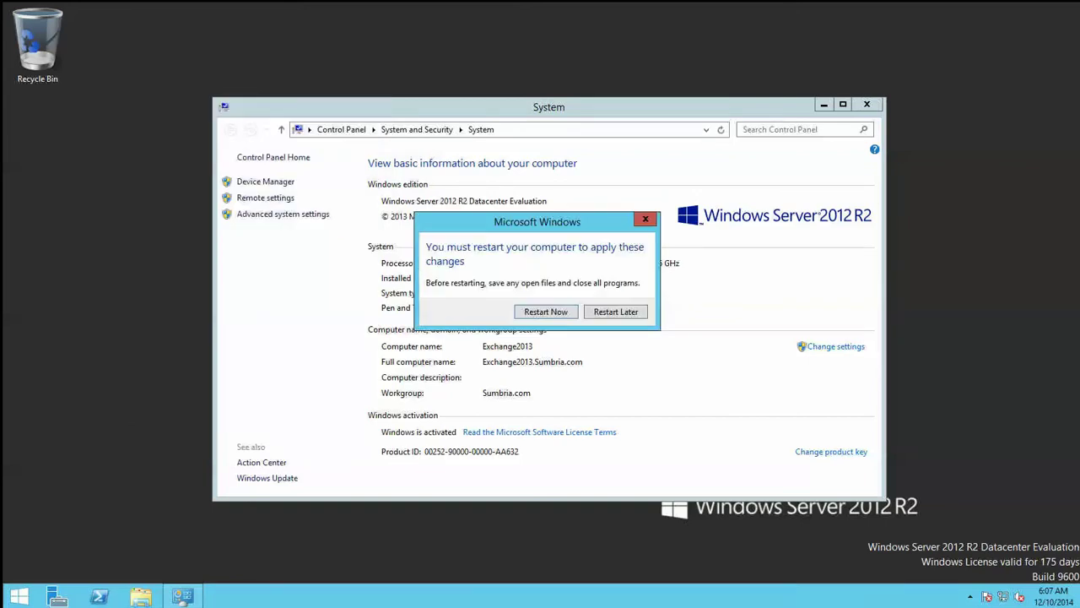
{"action": "key", "text": "Return"}
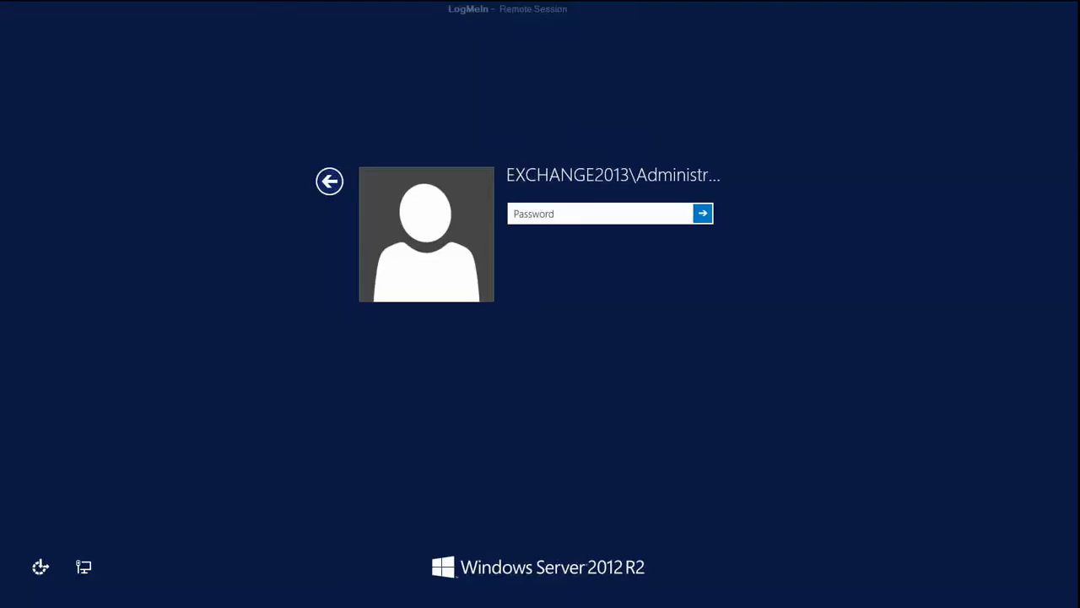
Step: Leave the administrator password prompt and pick the Other user sign-in tile
{"action": "key", "text": "Escape"}
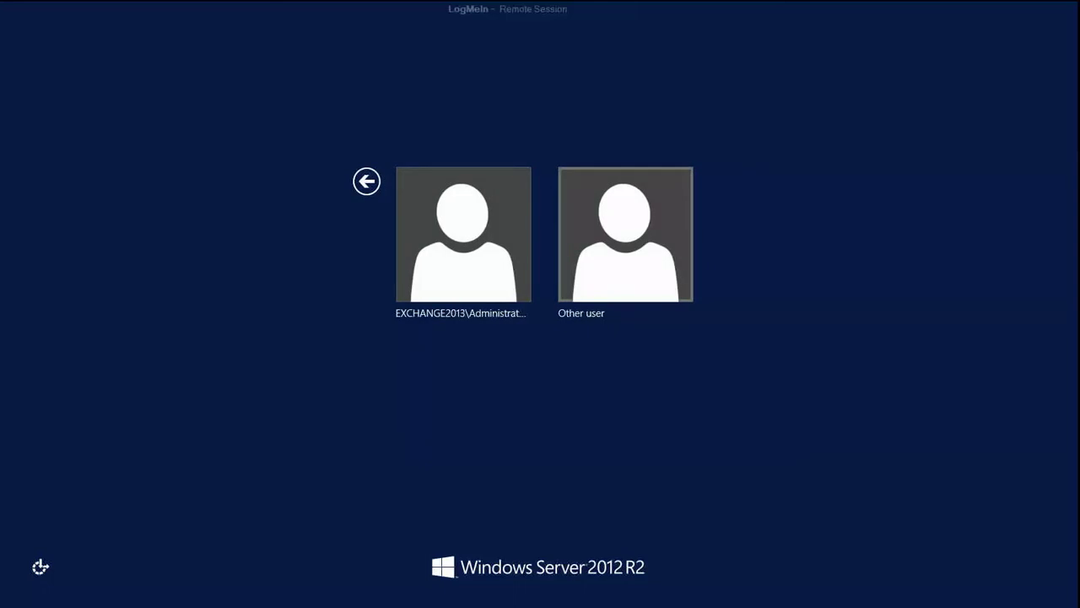
{"action": "key", "text": "Return"}
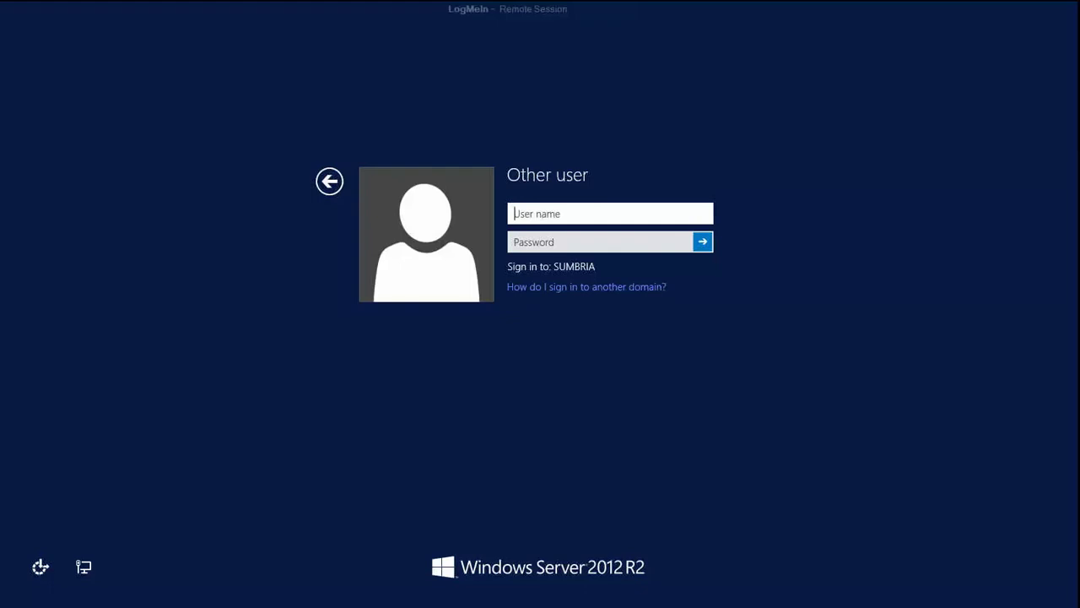
{"action": "type", "text": "administrator"}
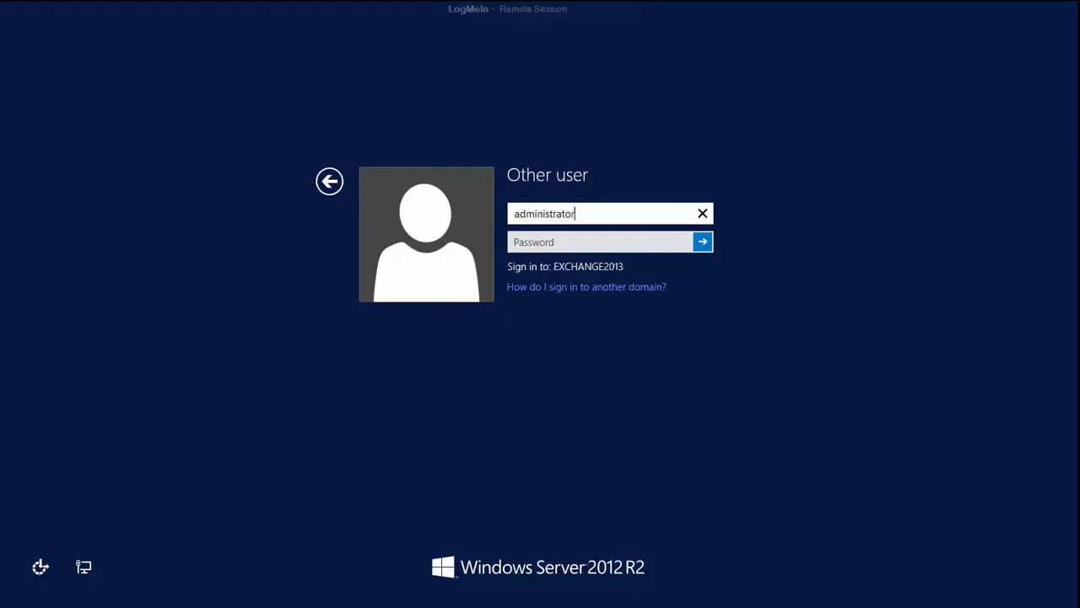
{"action": "key", "text": "Tab"}
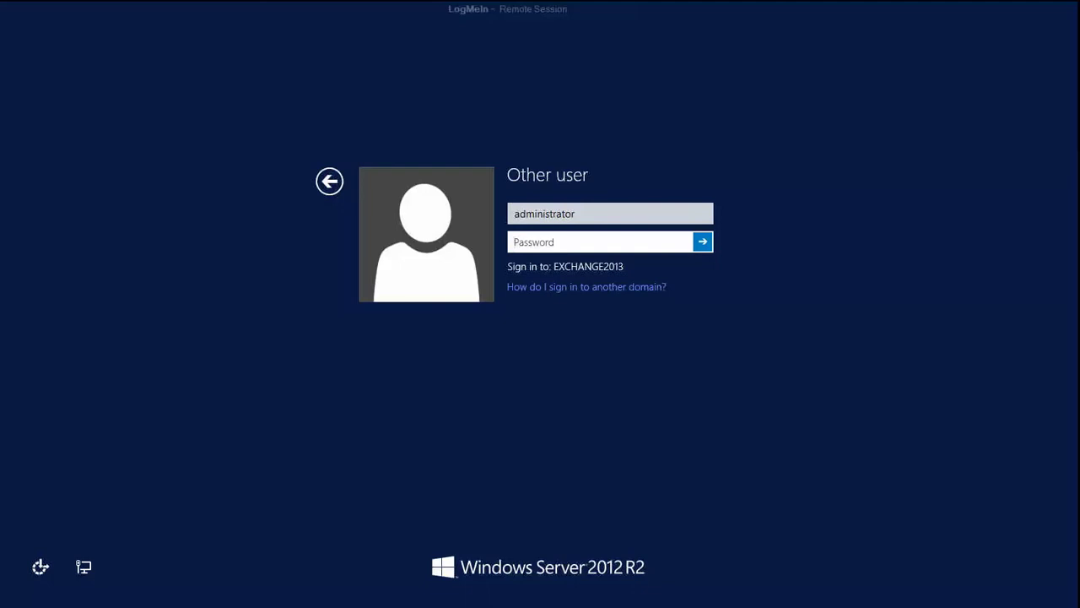
{"action": "type", "text": "•••••••••••"}
{"action": "left_click", "coordinate": [575, 213]}
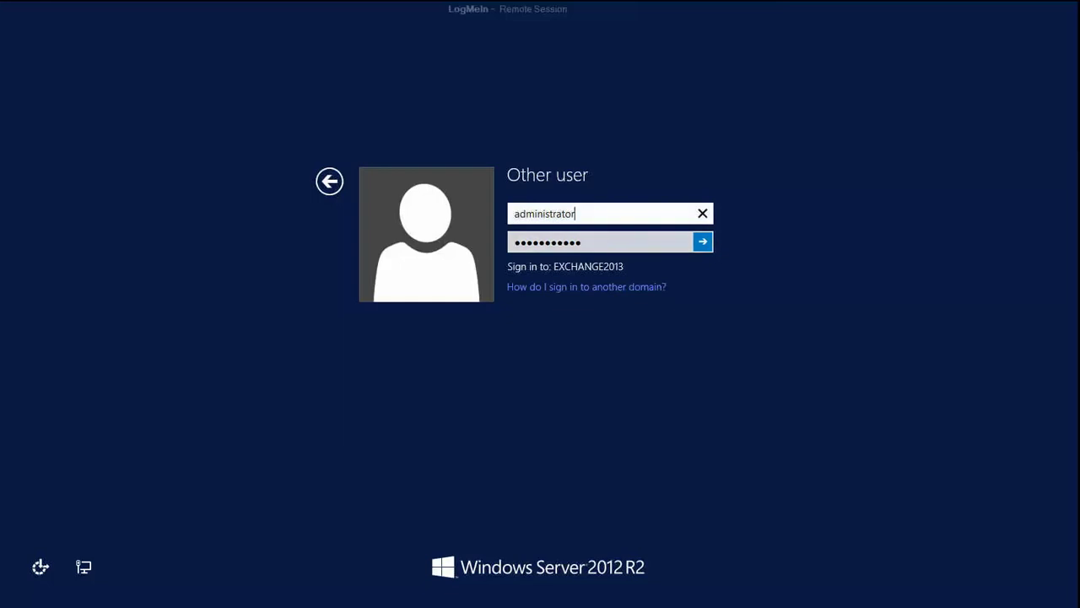
{"action": "type", "text": "@"}
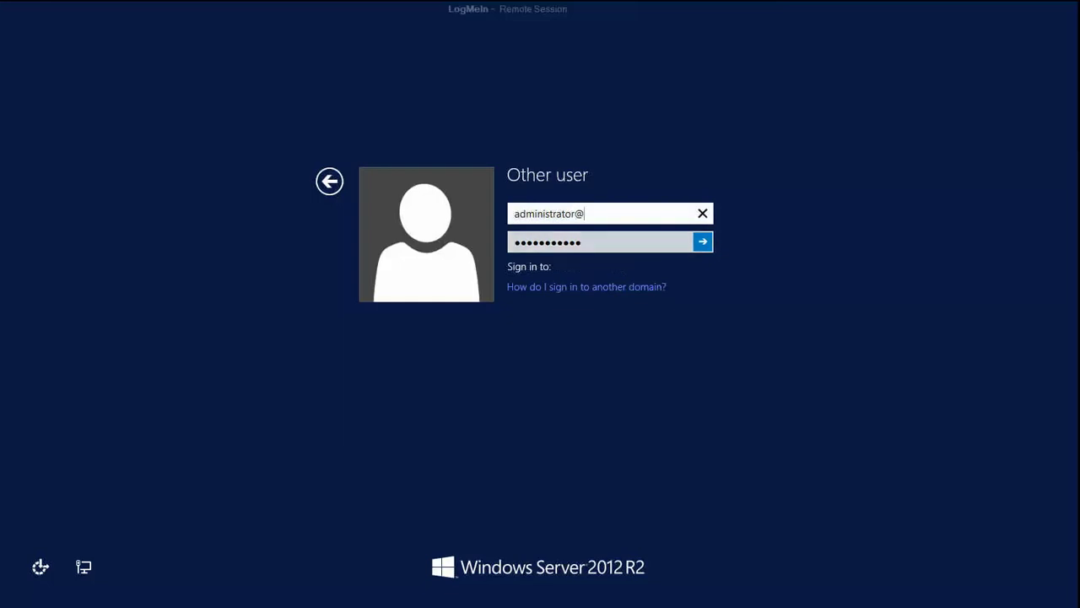
{"action": "type", "text": "sumbria.com"}
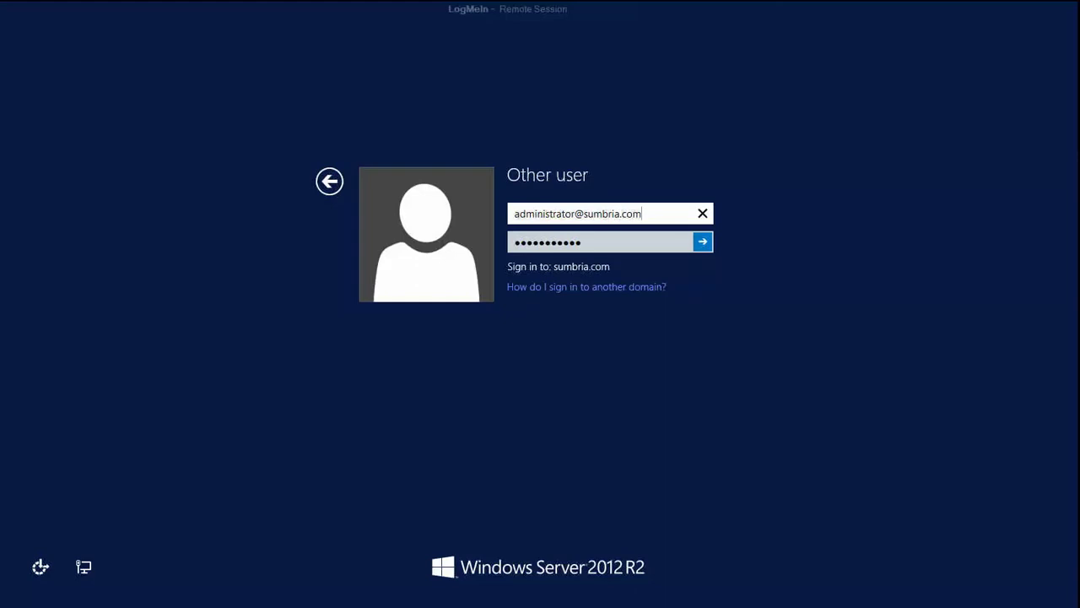
{"action": "left_click", "coordinate": [583, 242]}
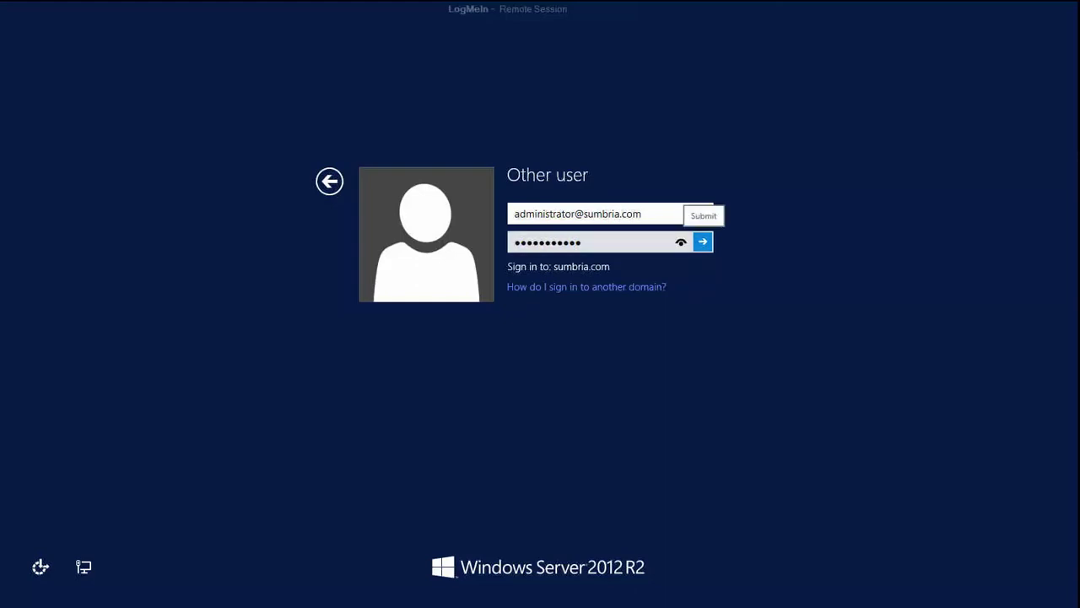
{"action": "left_click", "coordinate": [702, 241]}
{"action": "key", "text": "Return"}
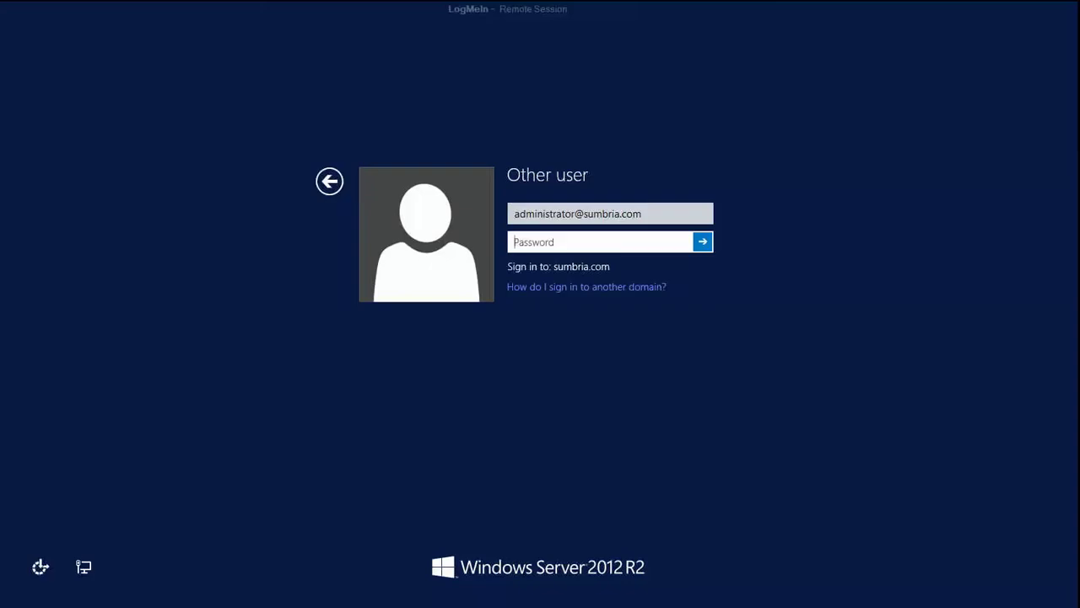
{"action": "type", "text": "************"}
{"action": "key", "text": "Return"}
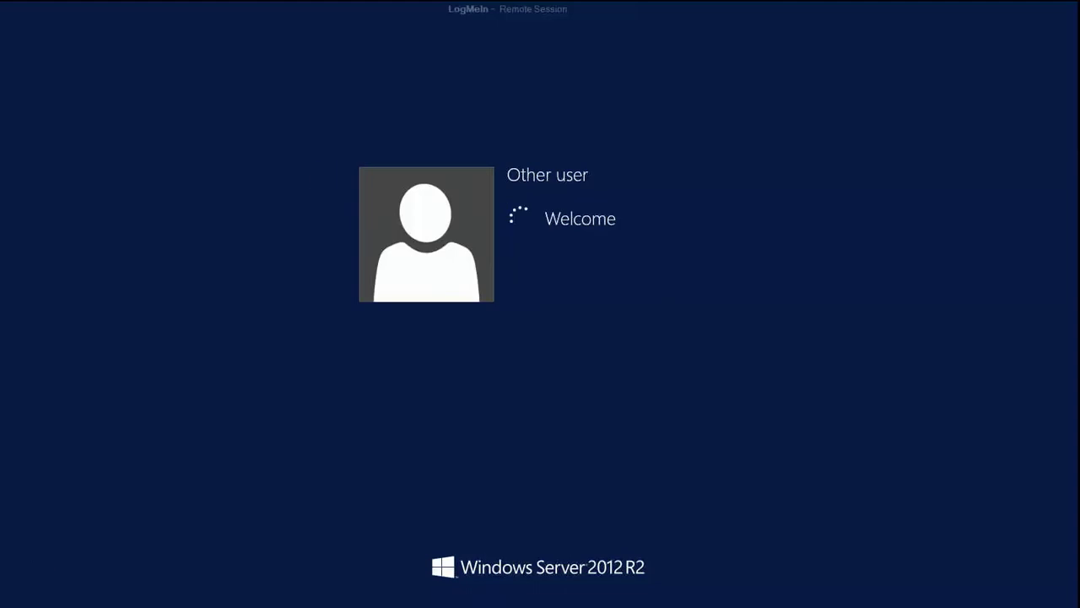